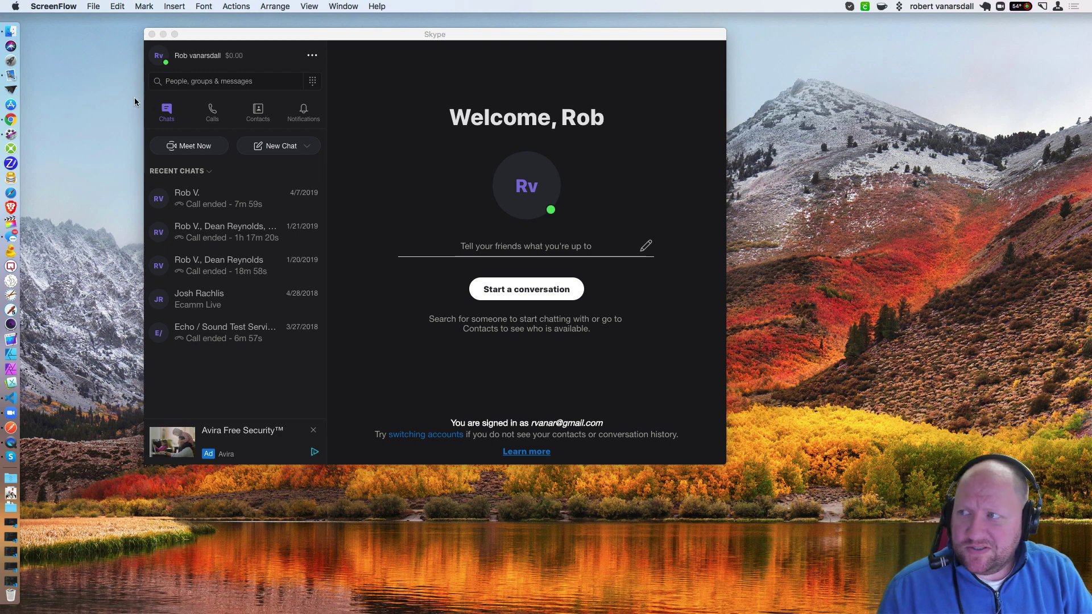
Bring the Skype window to the front so its welcome screen and recent chats show.
click(360, 44)
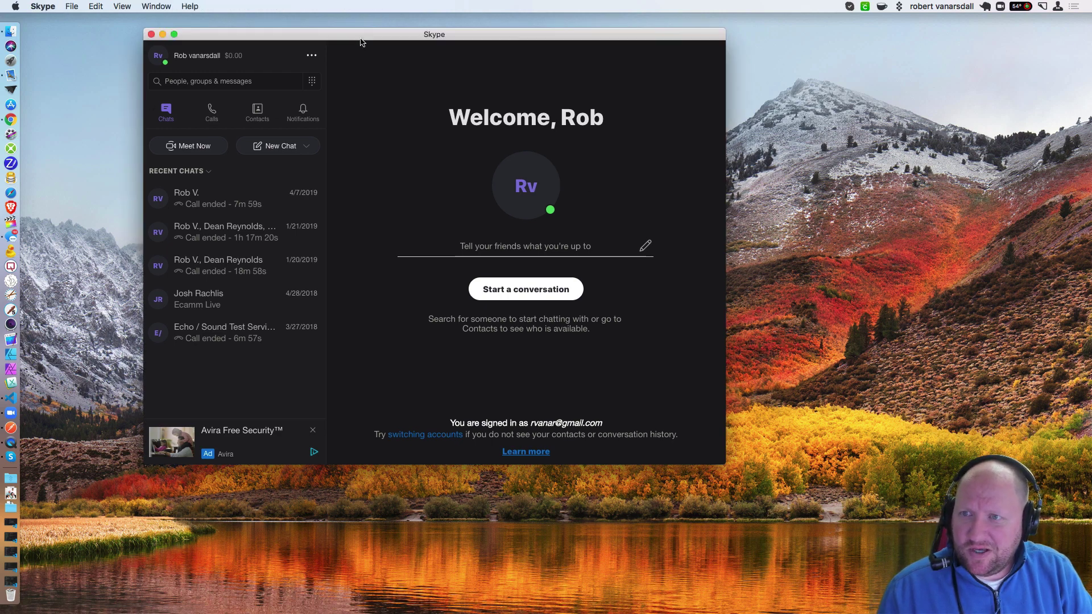
Enable Allow NDI usage under Skype's Calling > Advanced settings, then close Settings.
click(44, 7)
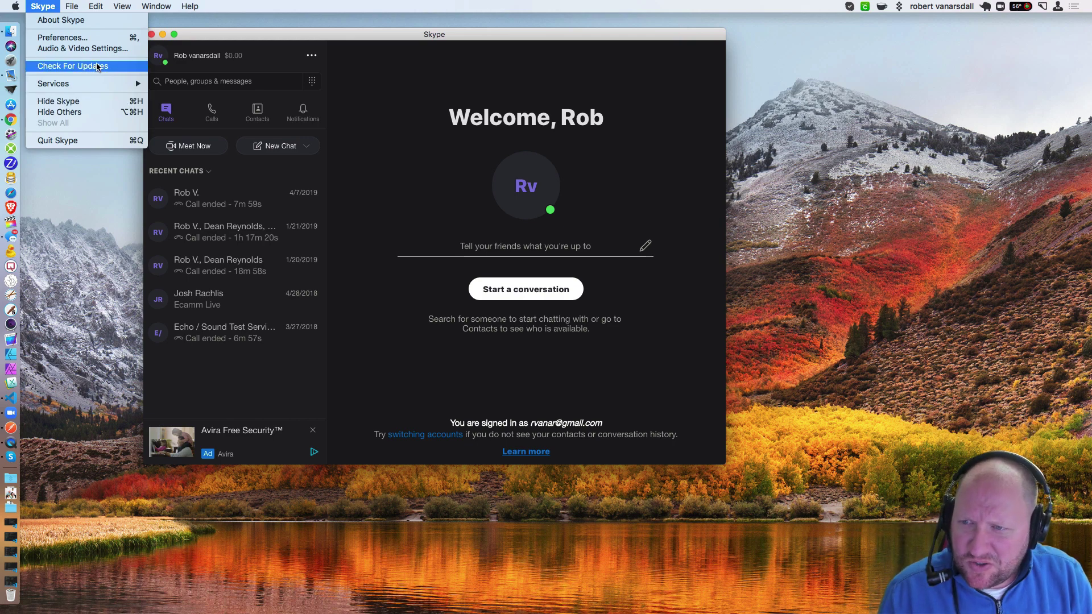
click(236, 38)
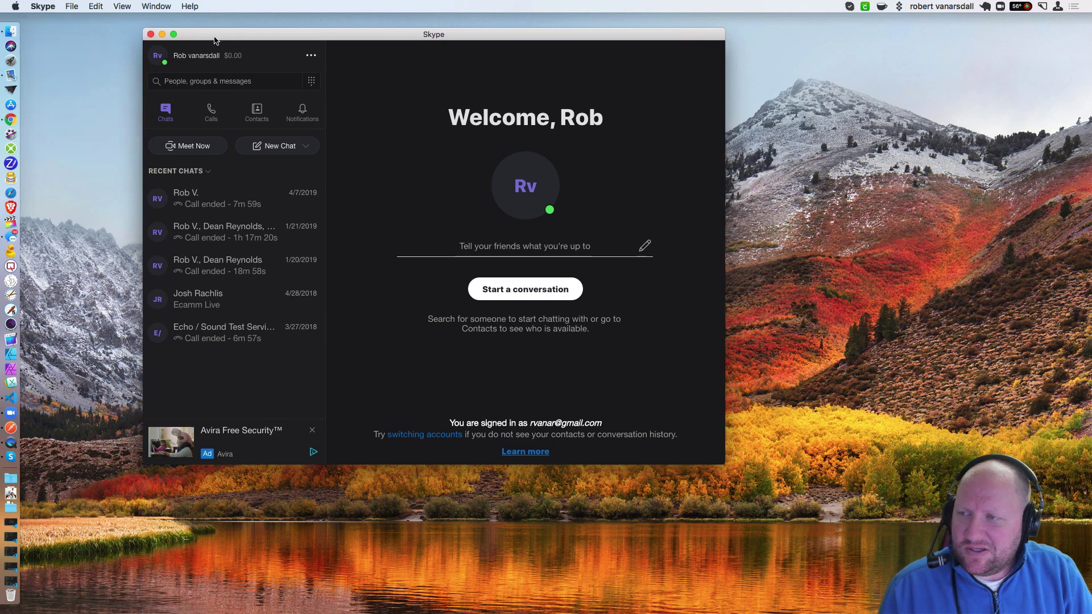
click(50, 6)
click(64, 38)
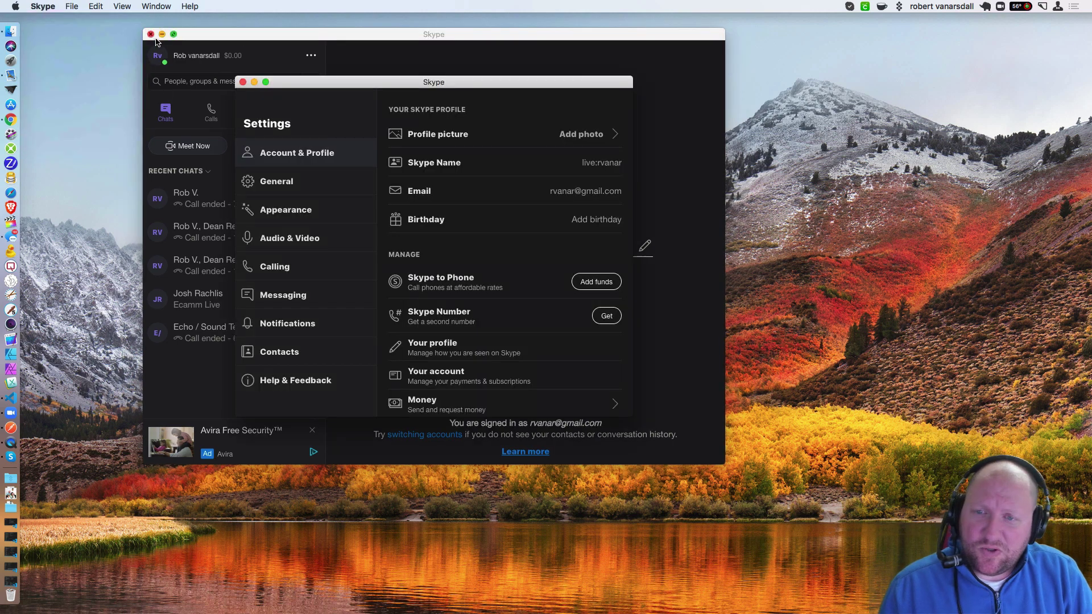
click(287, 277)
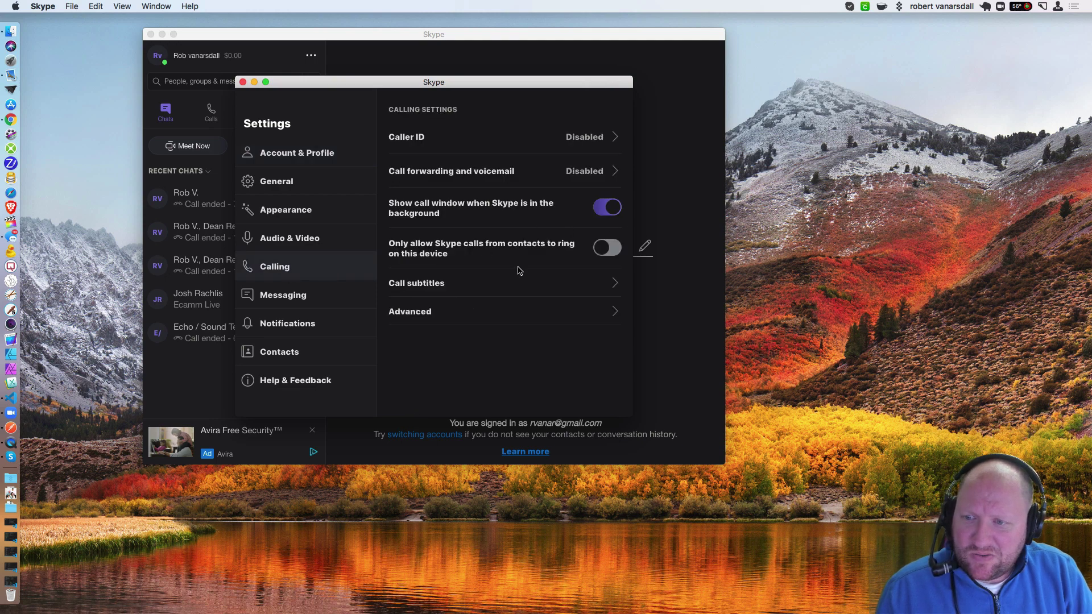
click(487, 314)
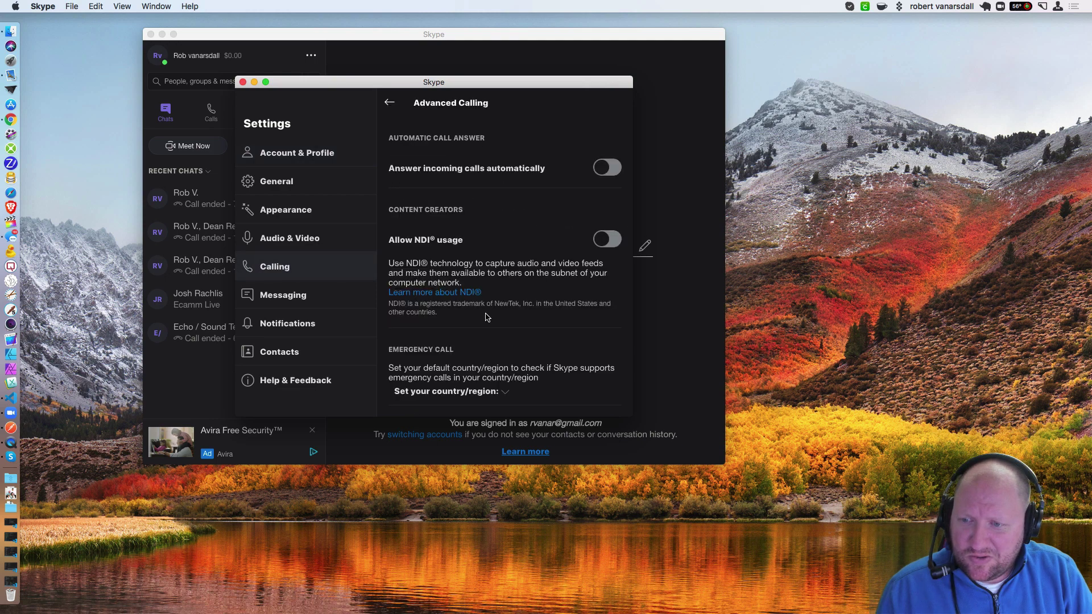
click(604, 244)
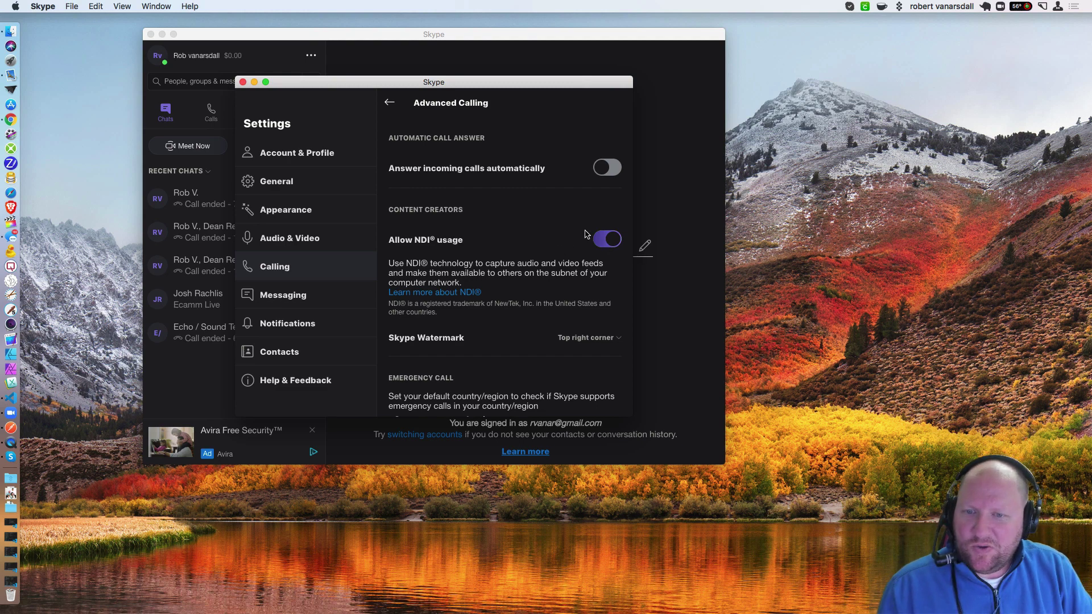
click(243, 83)
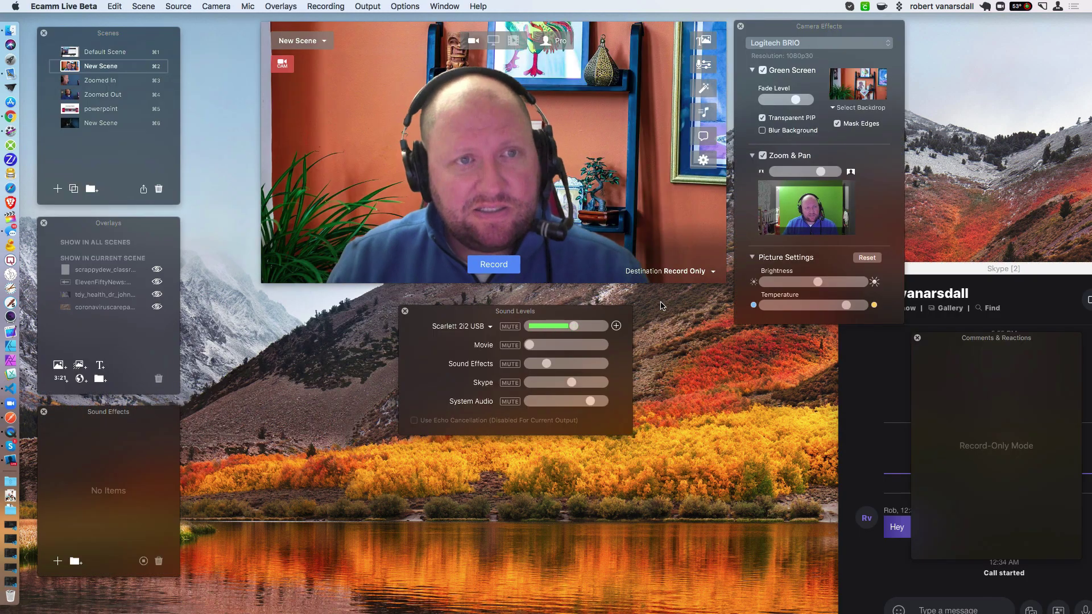
Open Ecamm Live's Camera > Include In Switcher submenu to reach the Skype Guest source.
mouse_move(638, 202)
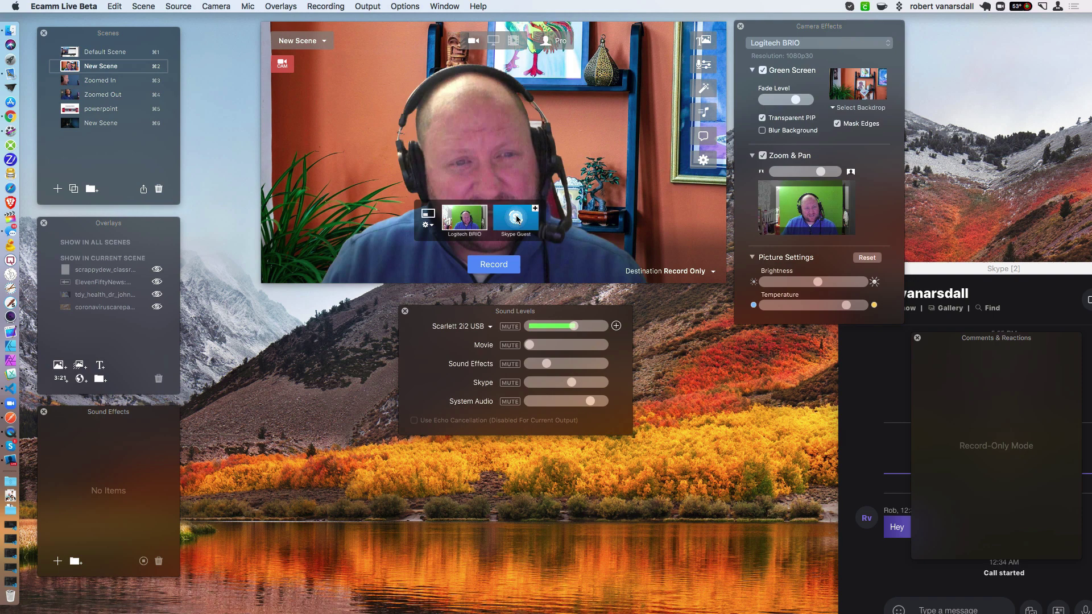
click(217, 7)
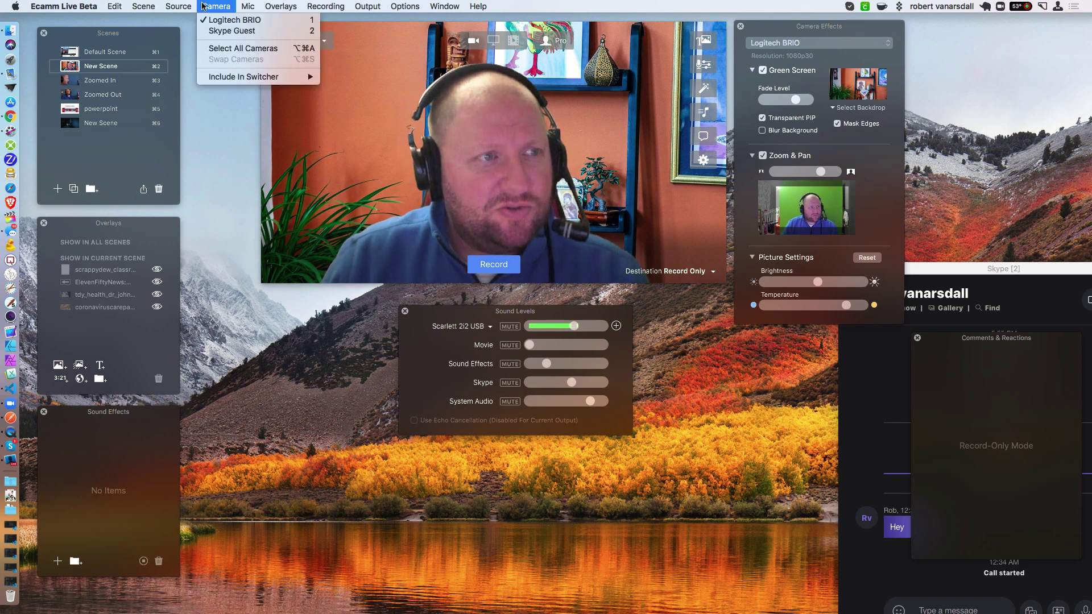
mouse_move(268, 76)
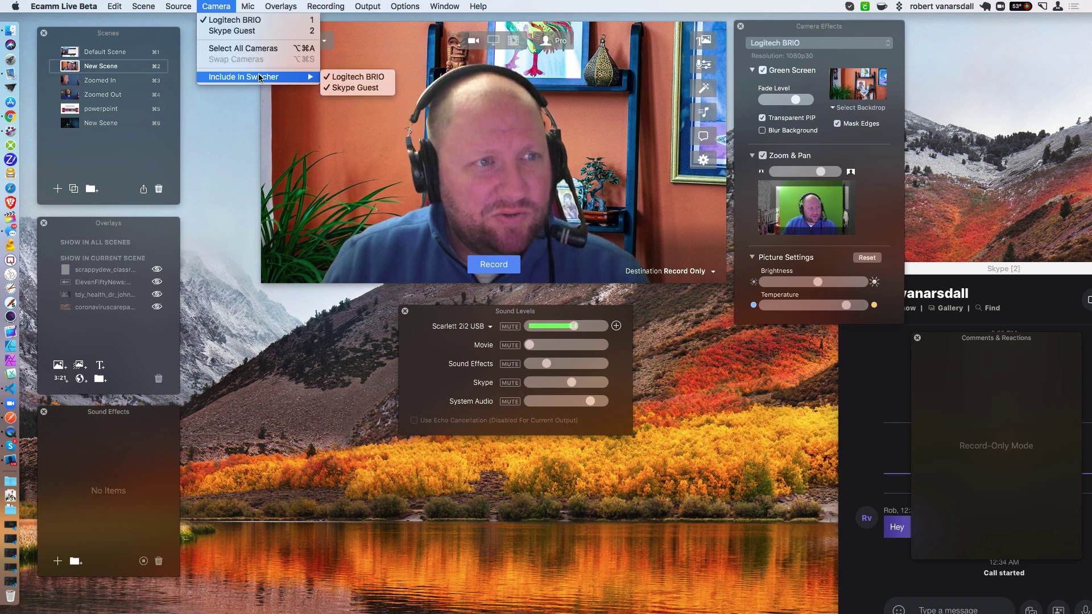
Include Skype Guest in the switcher and toggle the preview between it and Logitech BRIO, ending on BRIO.
click(367, 88)
click(512, 224)
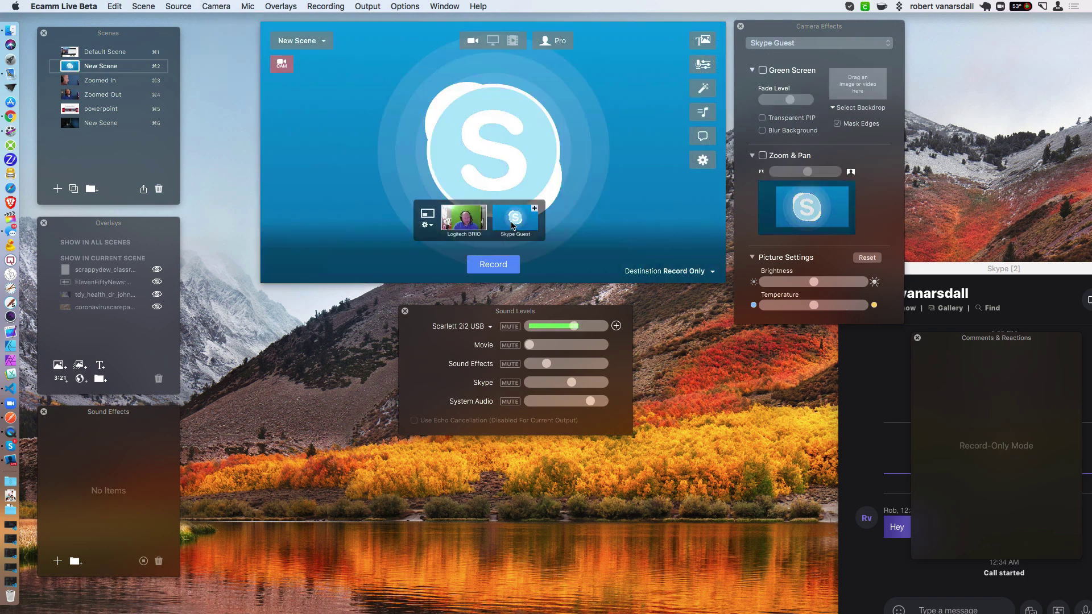
click(466, 223)
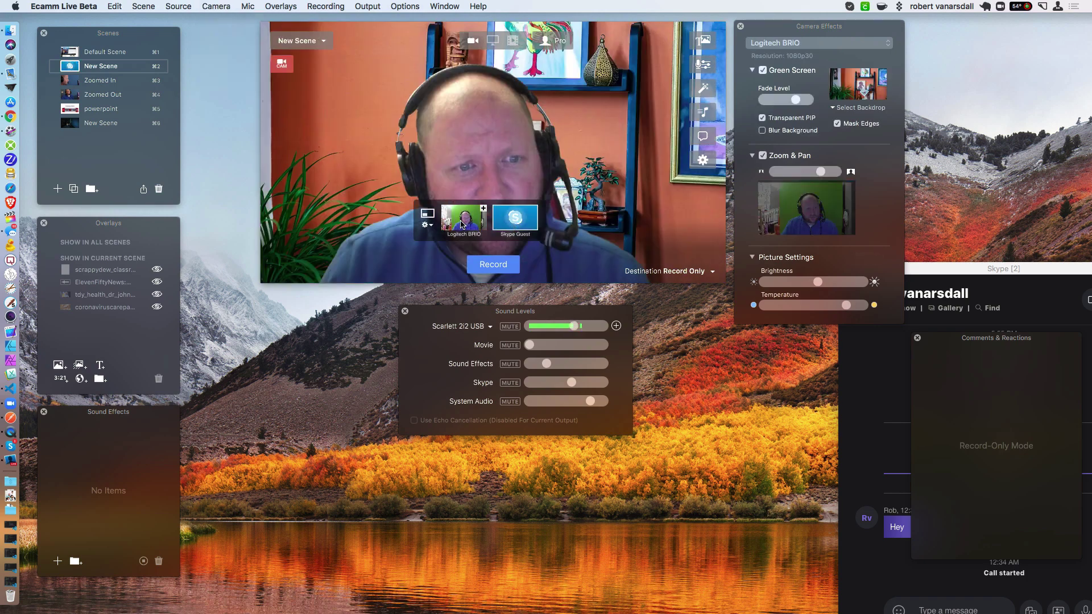
click(493, 220)
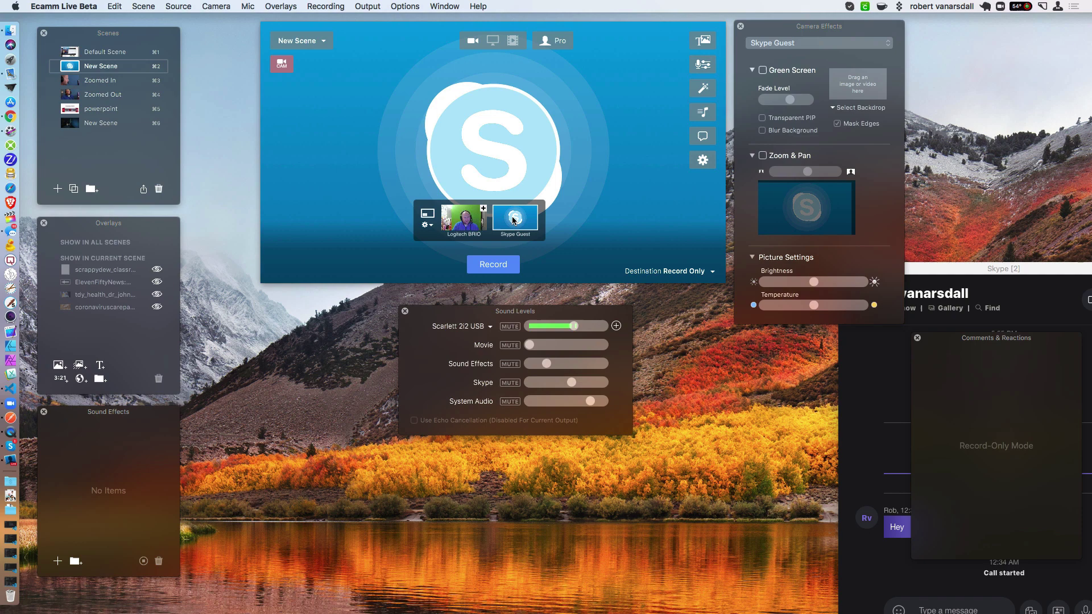
click(464, 222)
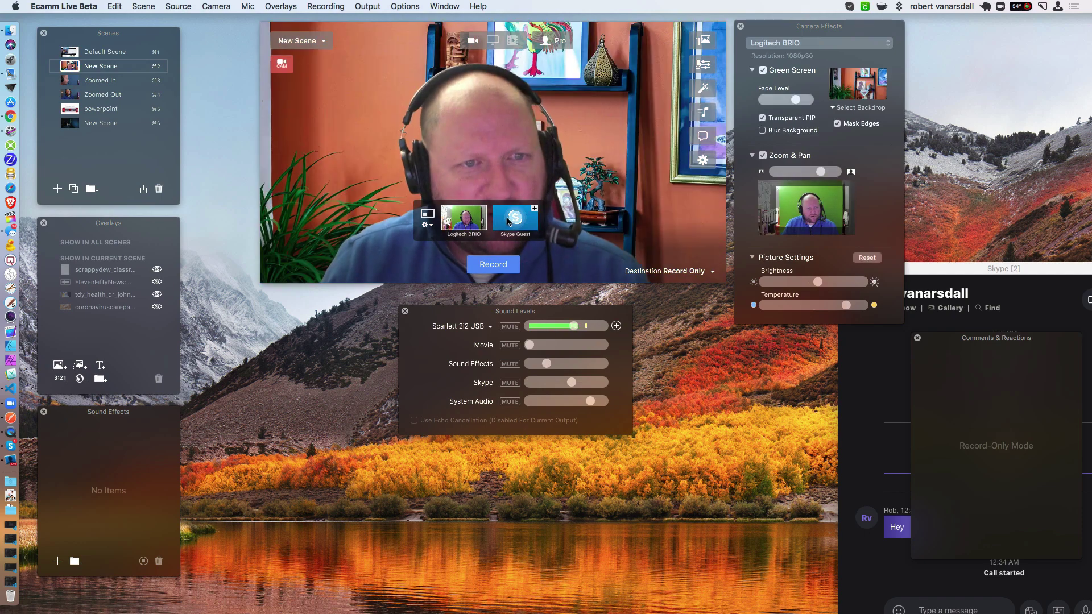
drag(485, 238, 491, 253)
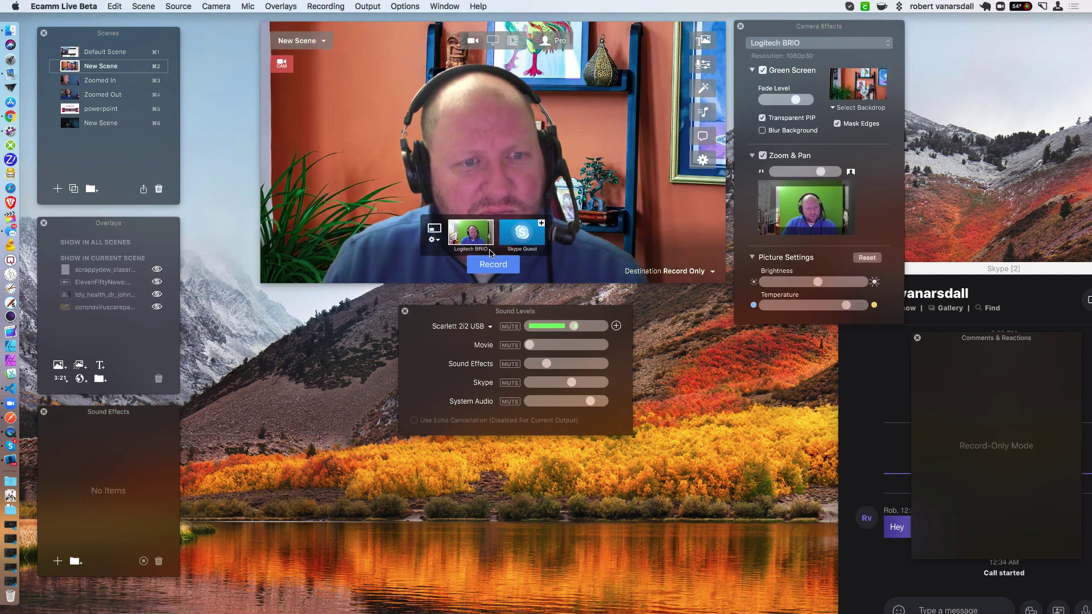
Add Skype Guest to the scene as a side-by-side split screen with Crop Split Screen enabled.
click(541, 224)
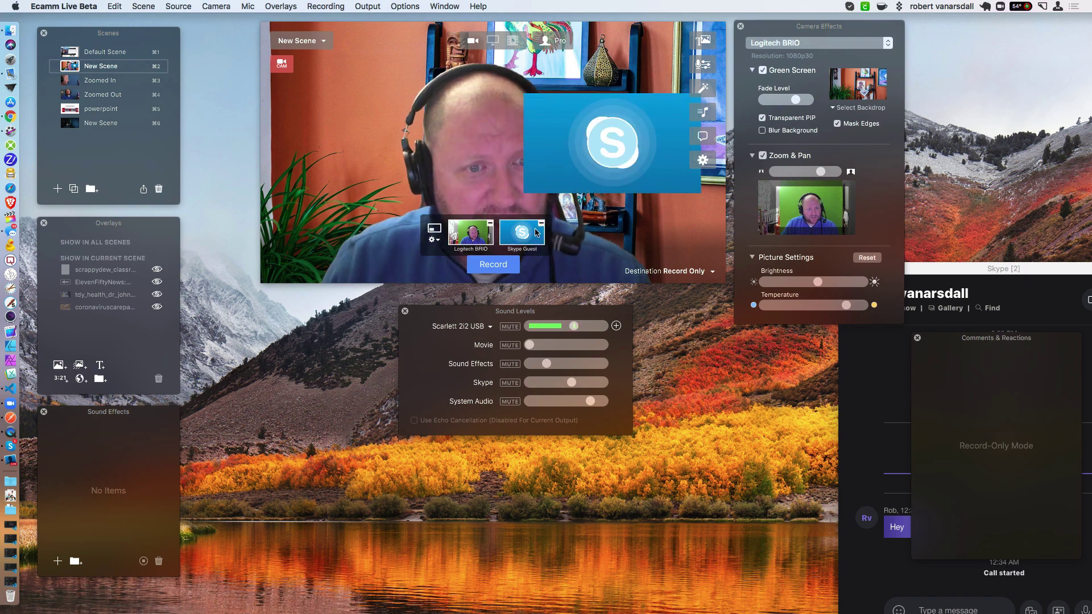
click(434, 229)
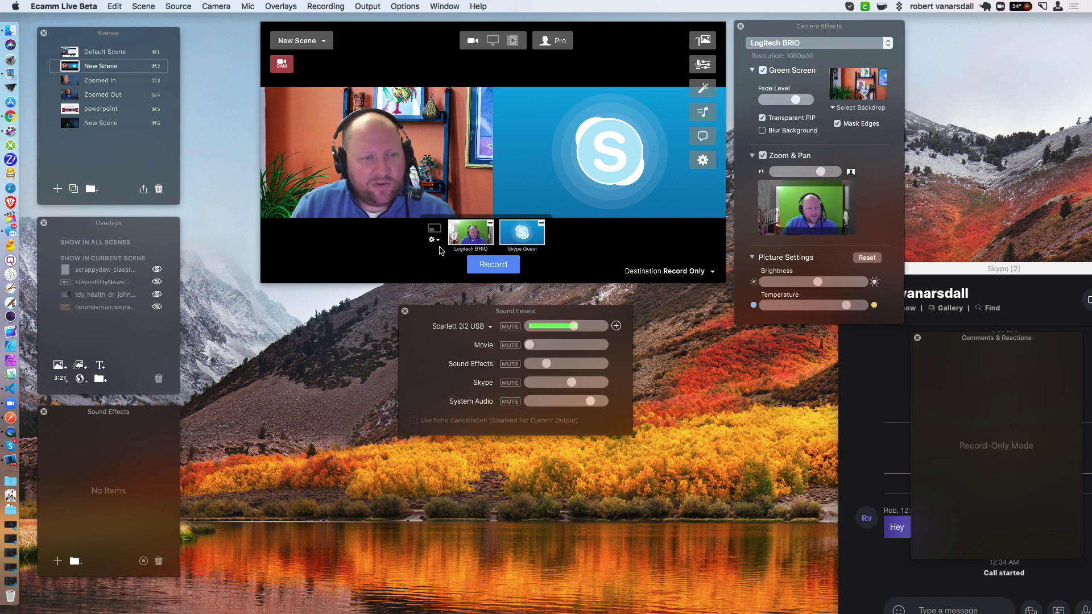
click(438, 240)
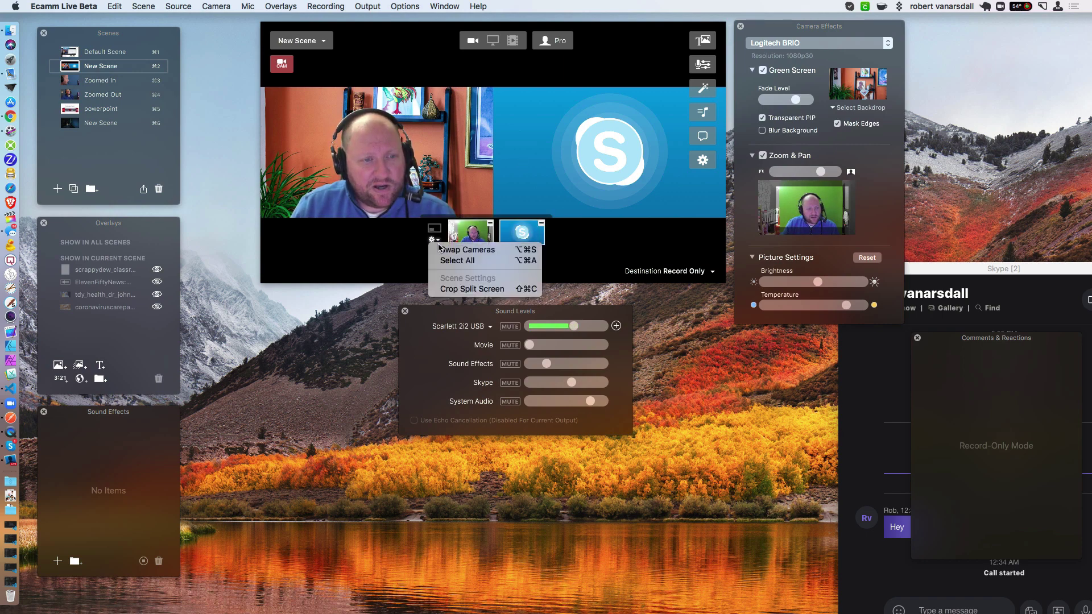
click(481, 290)
mouse_move(539, 207)
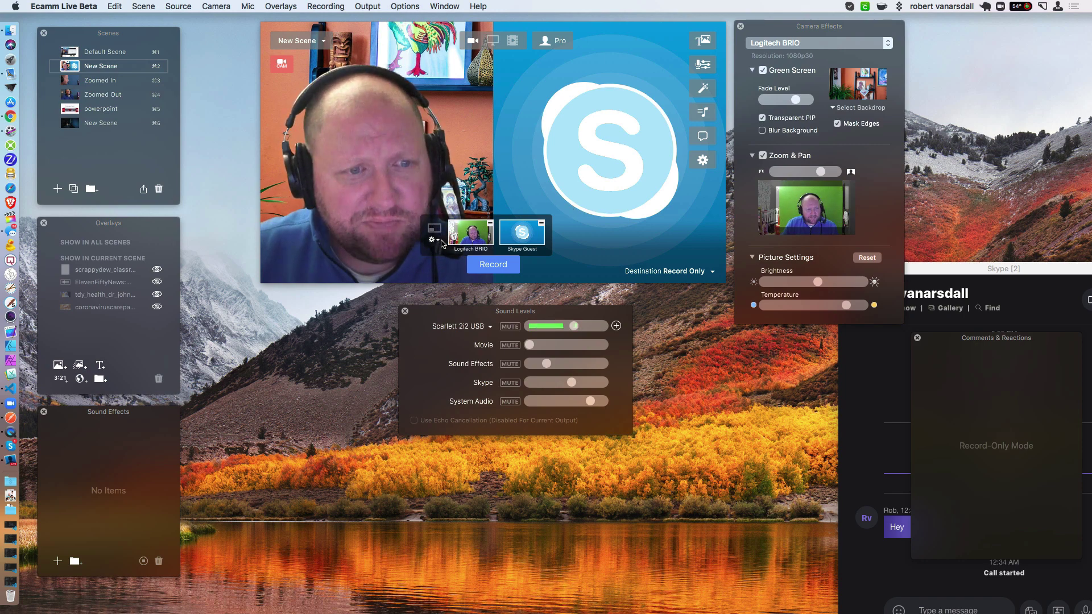
Switch to picture-in-picture, resize and move the Skype inset top-right, then swap feeds.
click(437, 230)
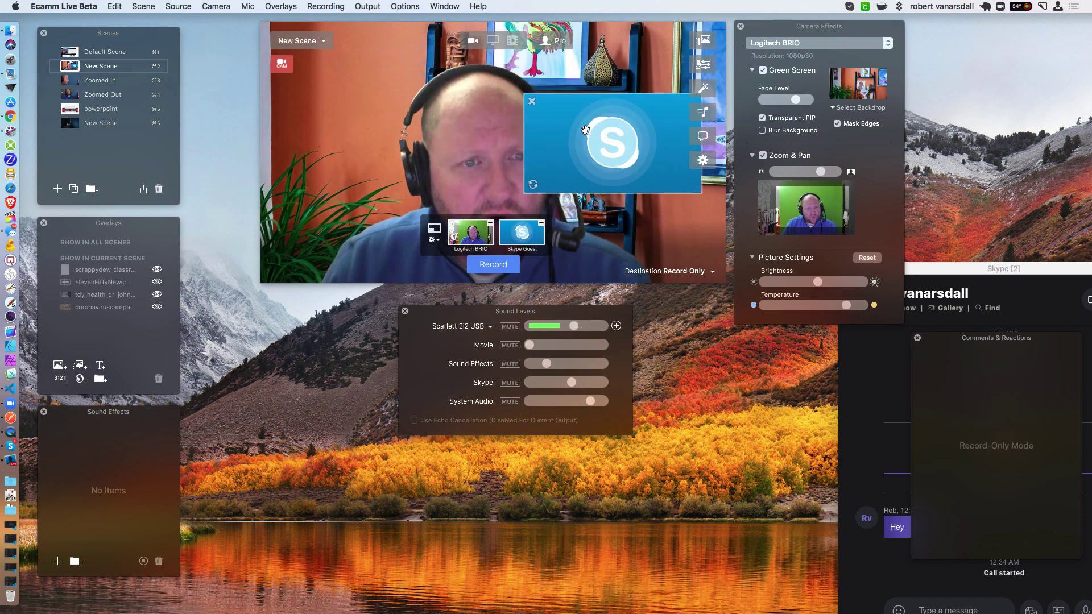
drag(584, 130, 324, 60)
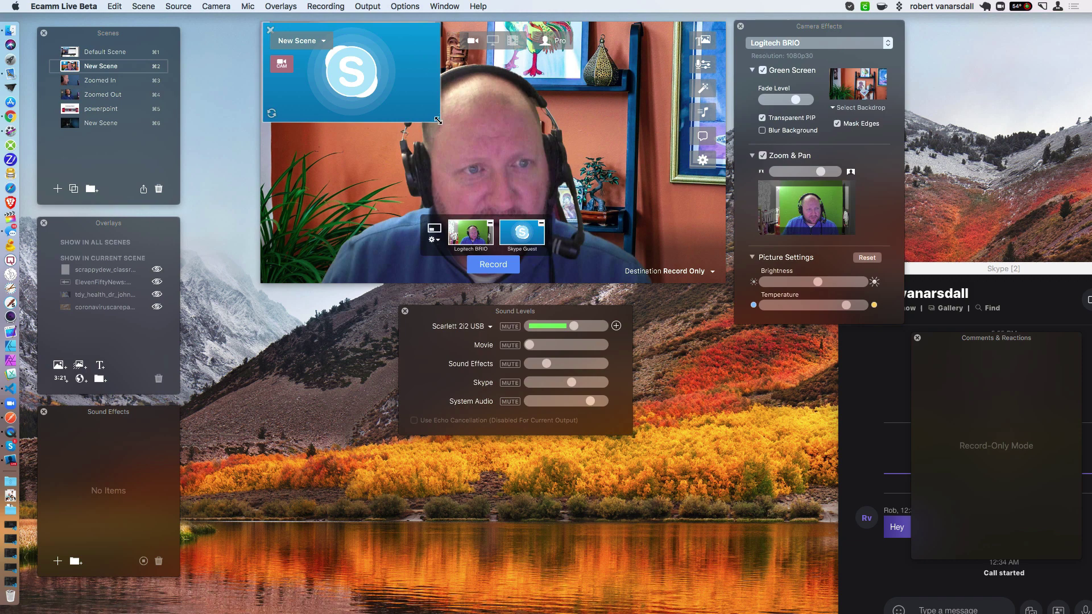
drag(432, 116, 666, 107)
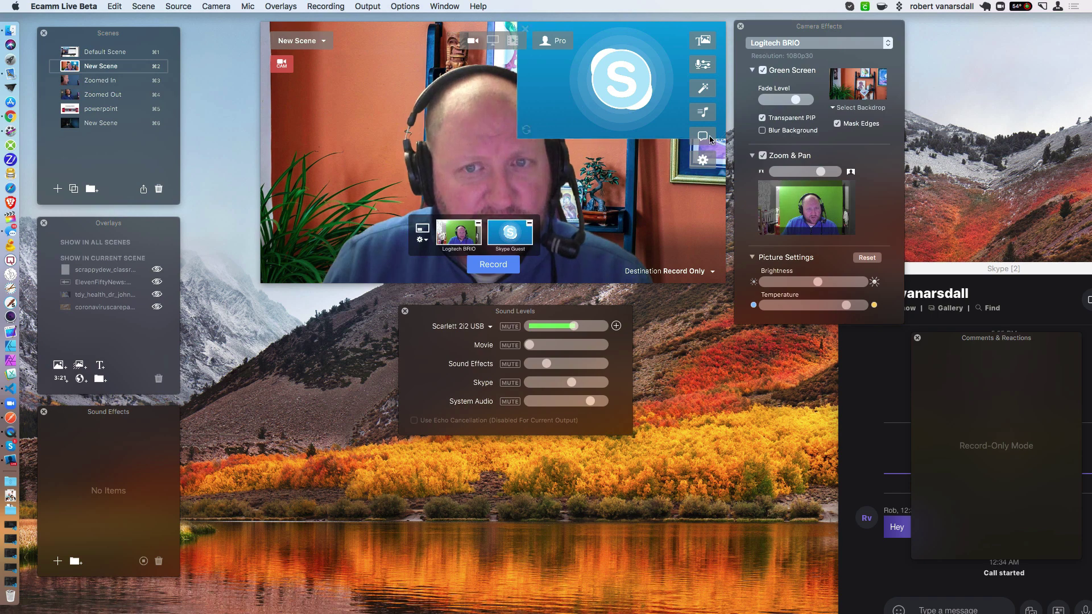
drag(709, 136, 644, 251)
click(532, 128)
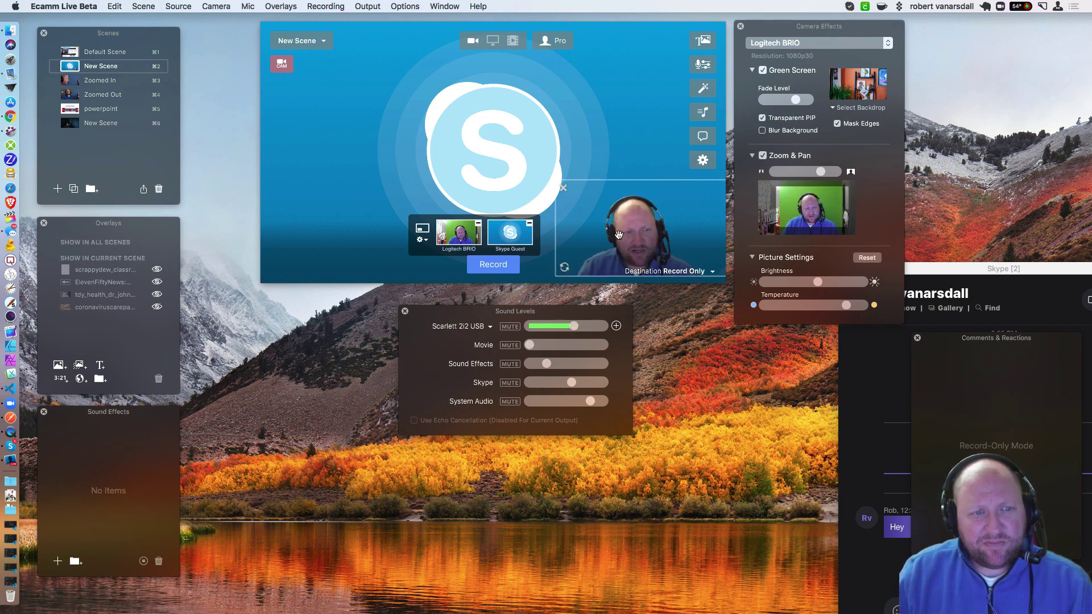
Remove Logitech BRIO from the scene, leaving Skype Guest alone, and toggle Green Screen on and off.
click(524, 240)
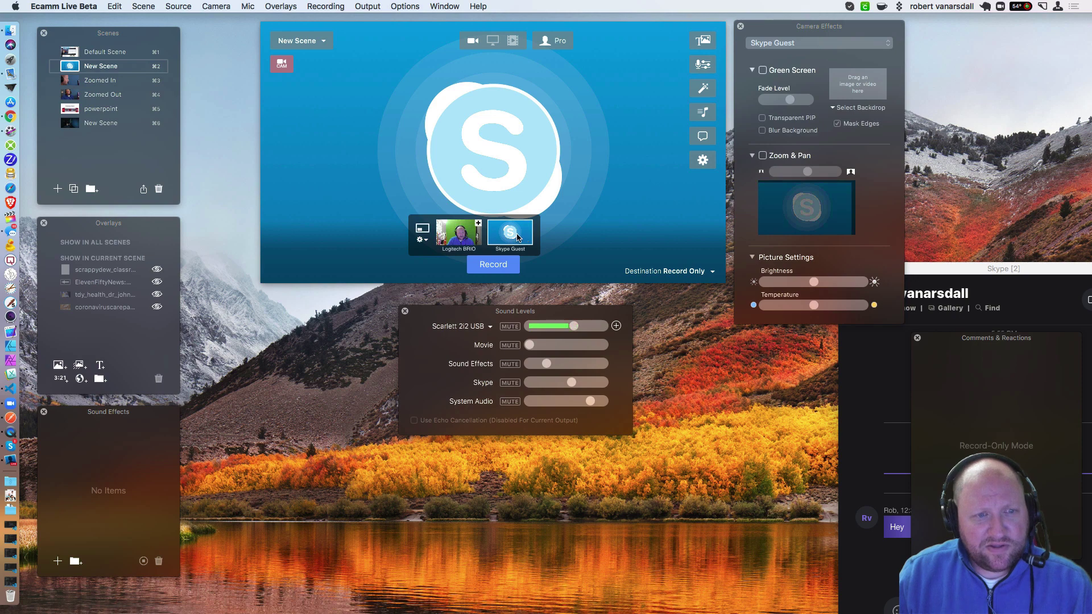
click(461, 239)
click(511, 233)
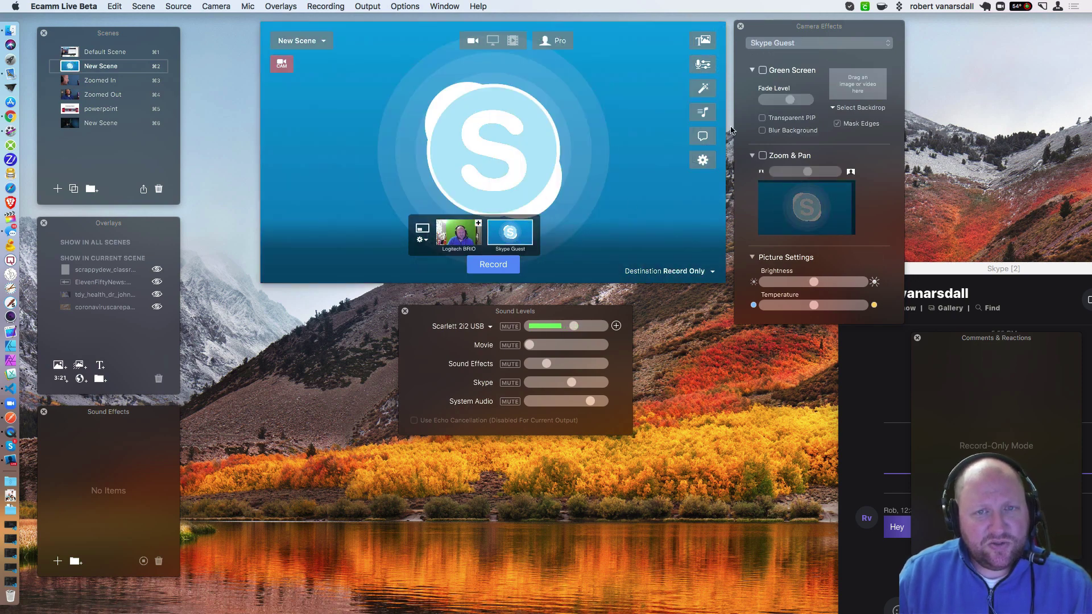
click(763, 70)
click(763, 71)
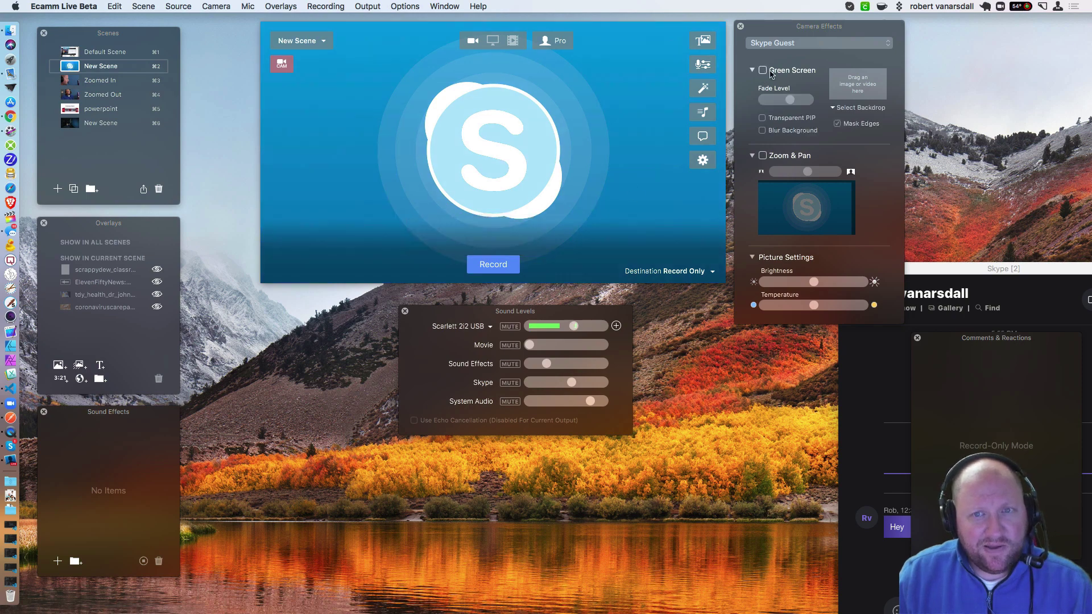
mouse_move(523, 183)
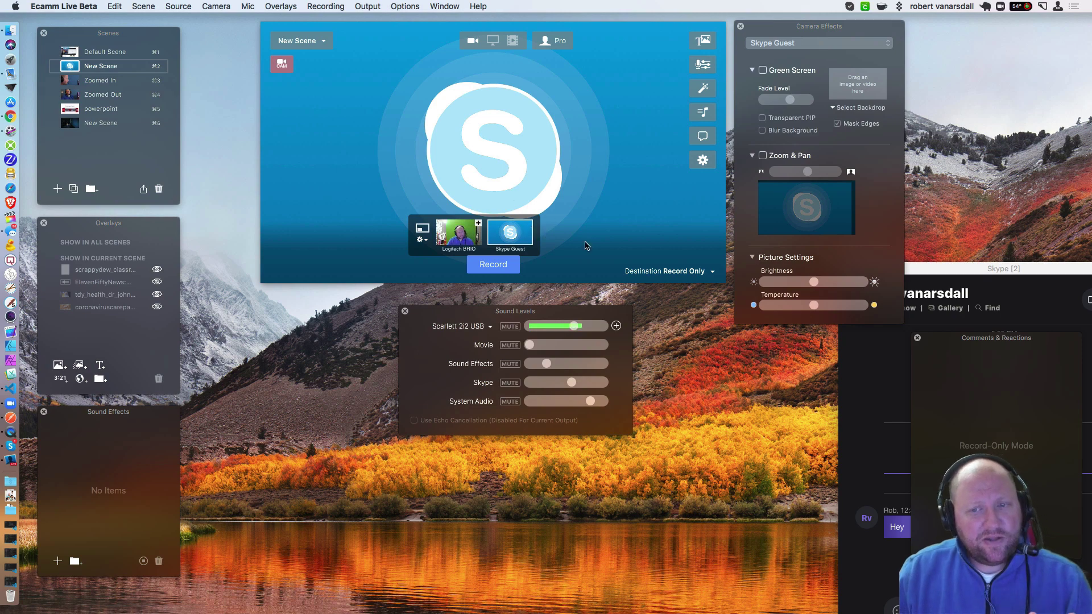
Move the Skype conversation window toward the screen centre and start a call with the guest.
click(943, 271)
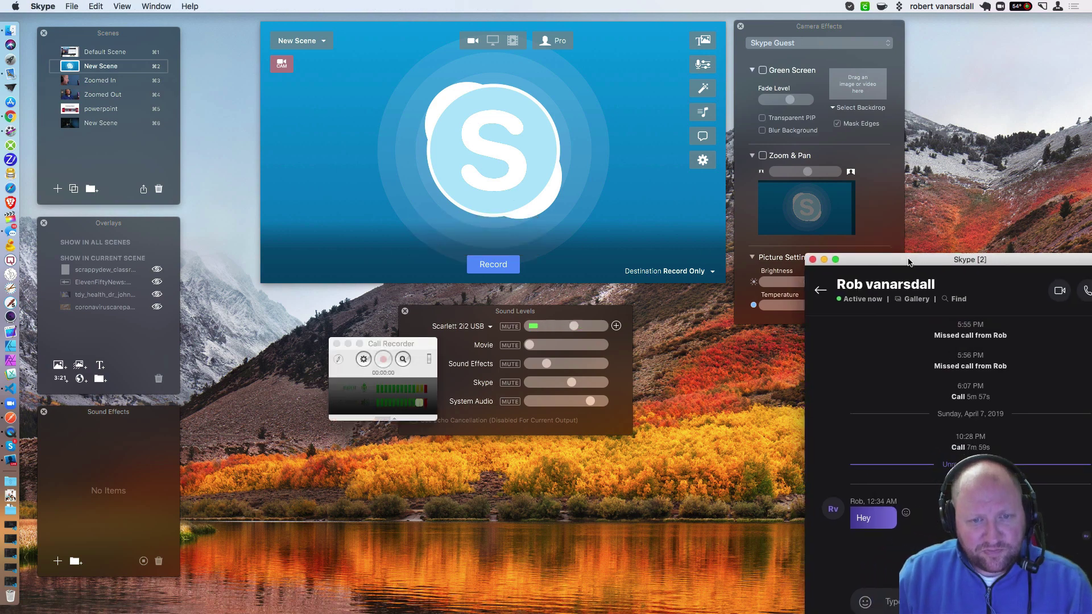
drag(942, 271, 447, 40)
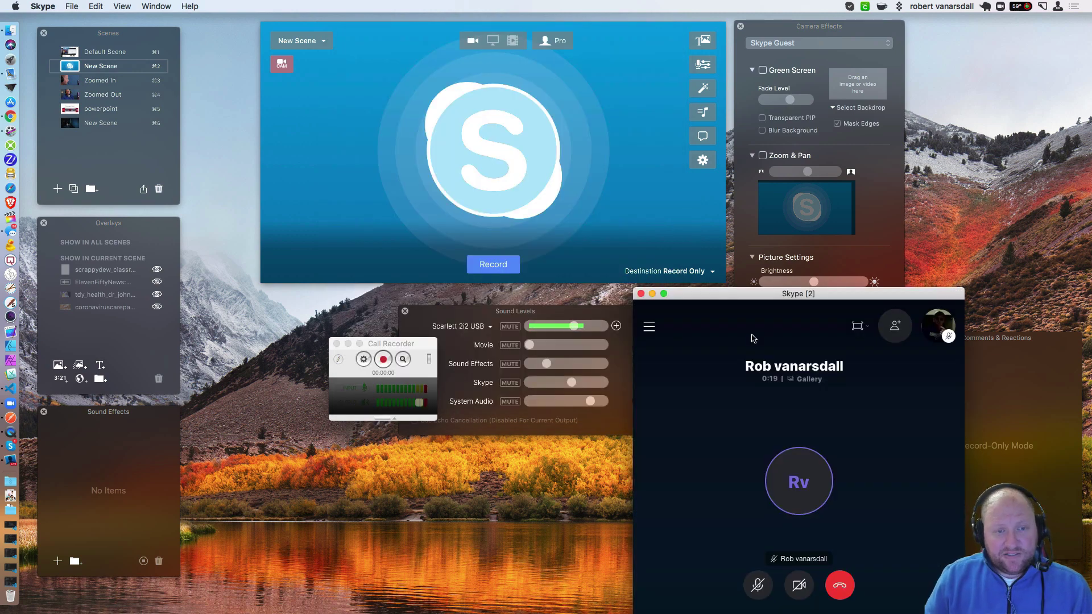
mouse_move(417, 170)
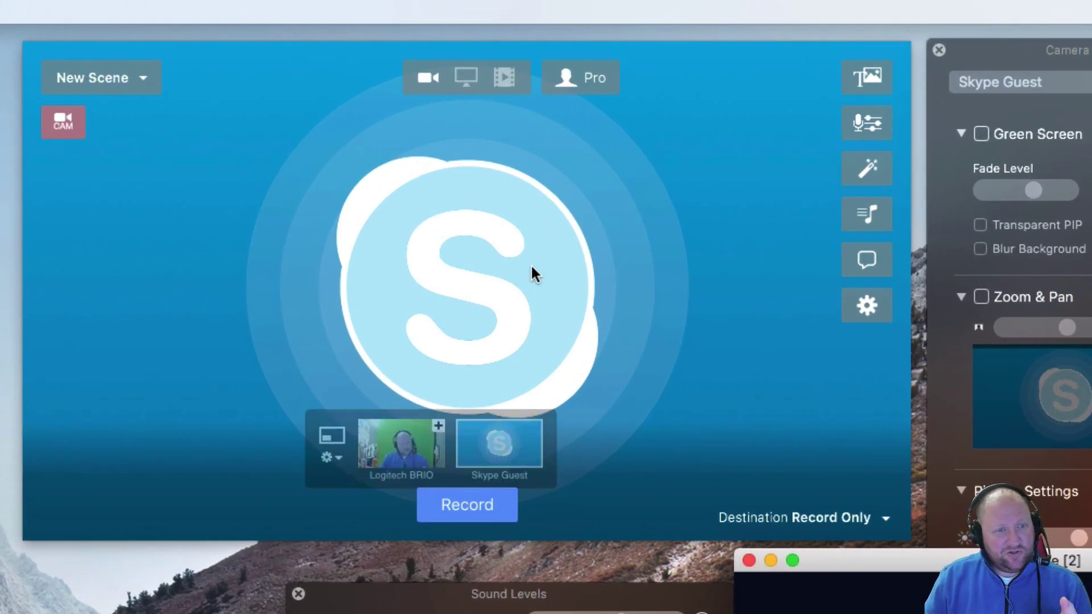
Toggle the main feed between Logitech BRIO and the live Skype Guest, ending on Logitech BRIO.
mouse_move(475, 223)
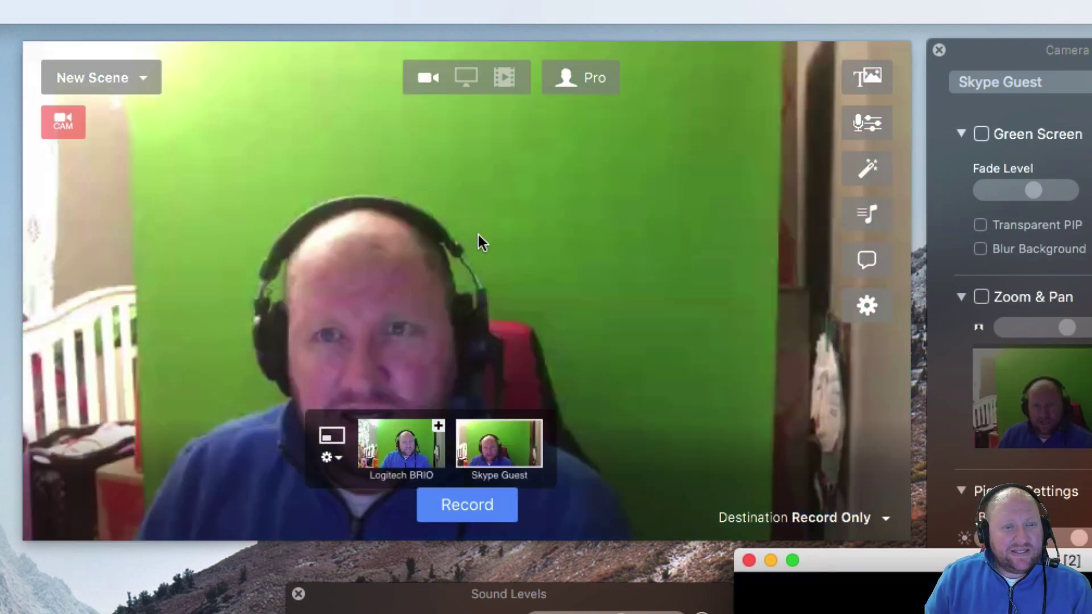
click(419, 462)
click(496, 455)
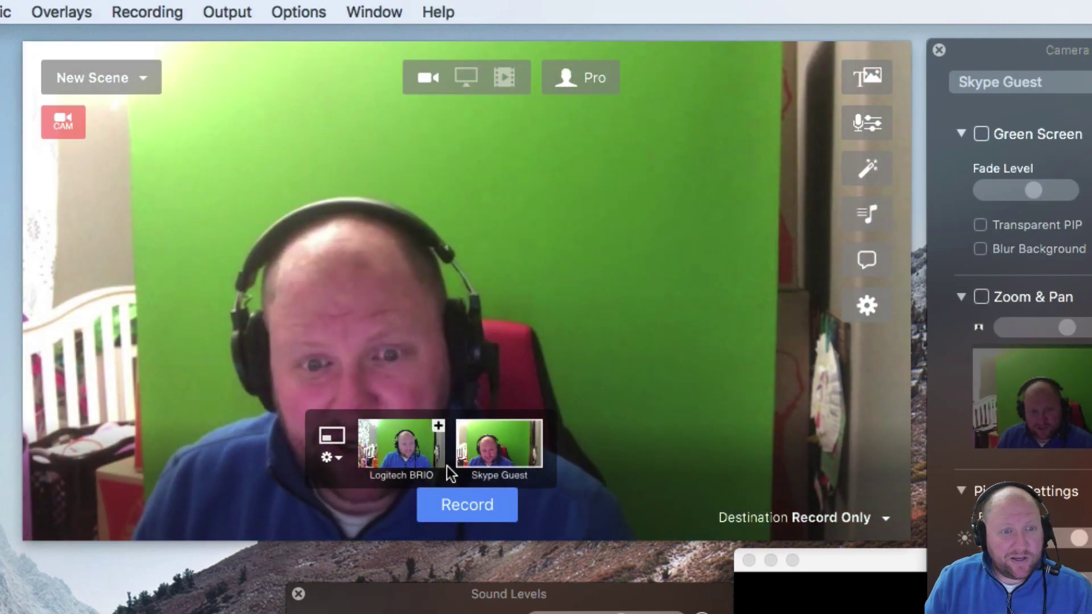
click(426, 461)
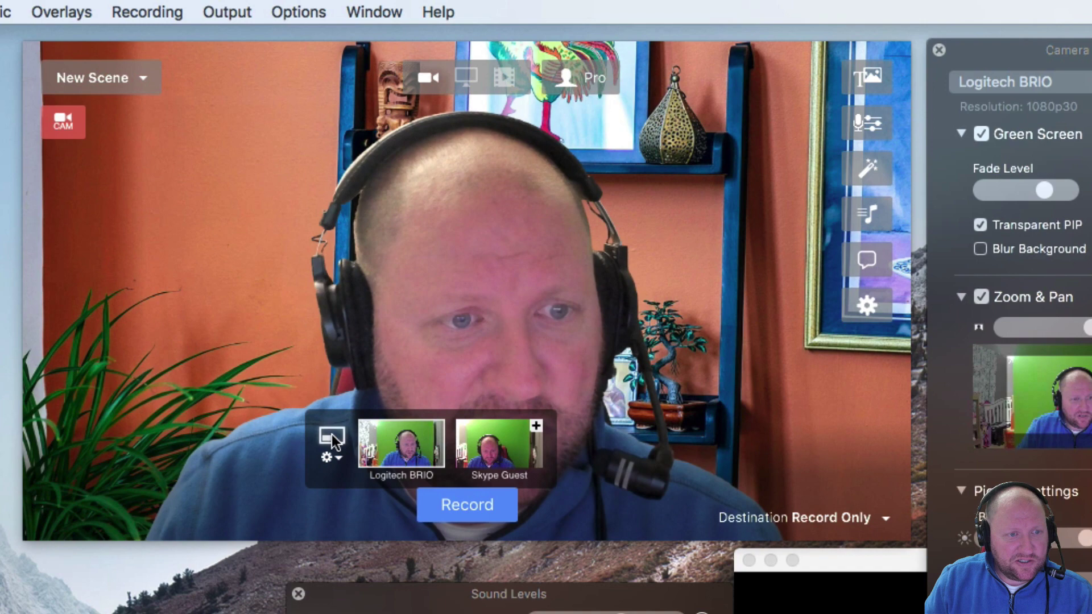
Add Skype Guest, uncheck Crop Split Screen, use picture-in-picture, raise the inset, and set fade near 60.
click(535, 428)
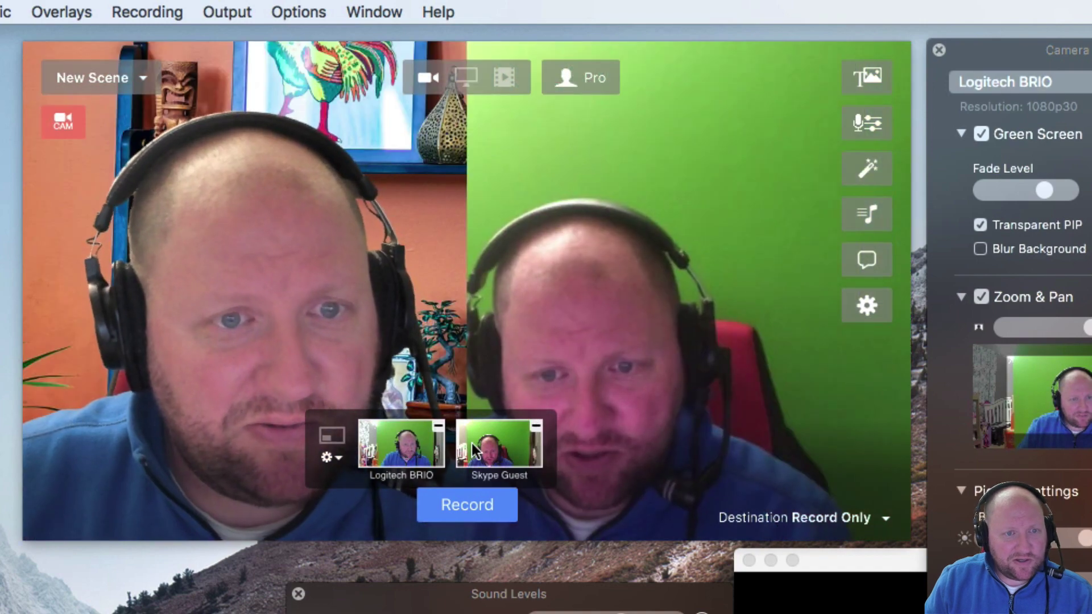
click(330, 457)
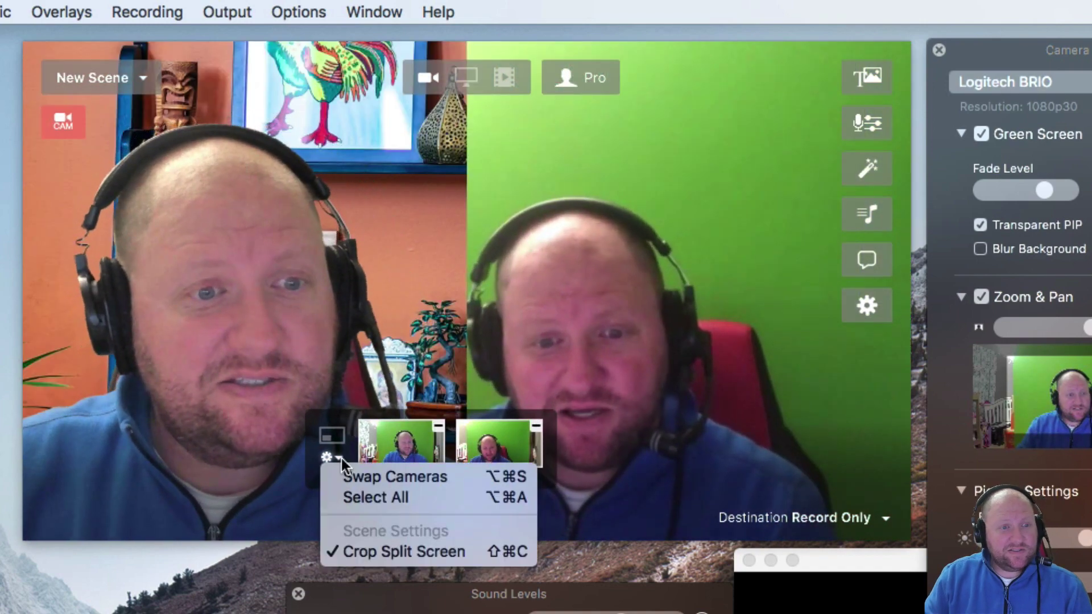
click(378, 552)
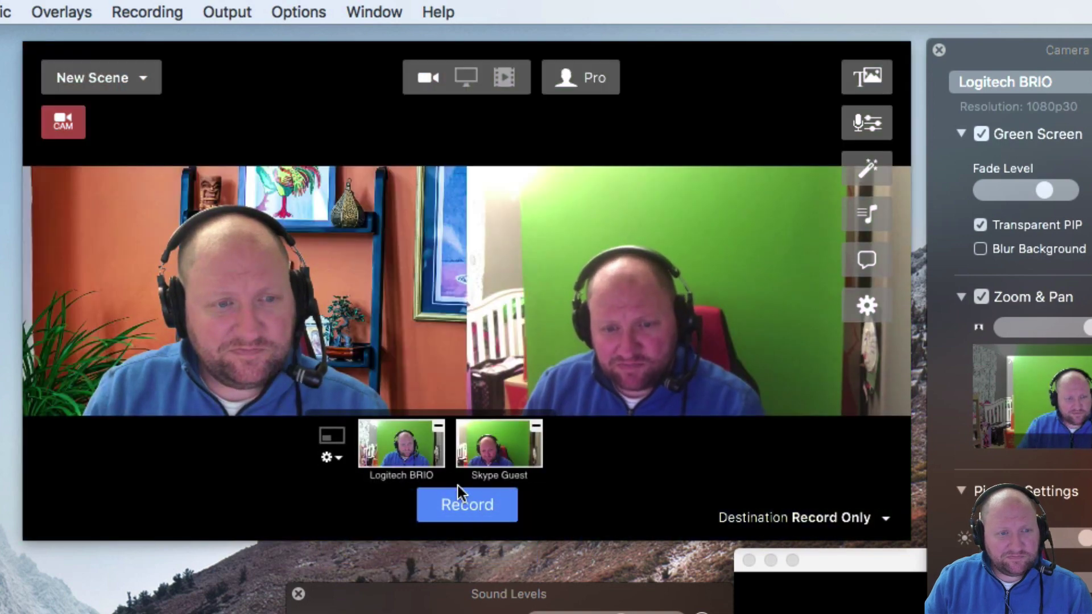
click(331, 436)
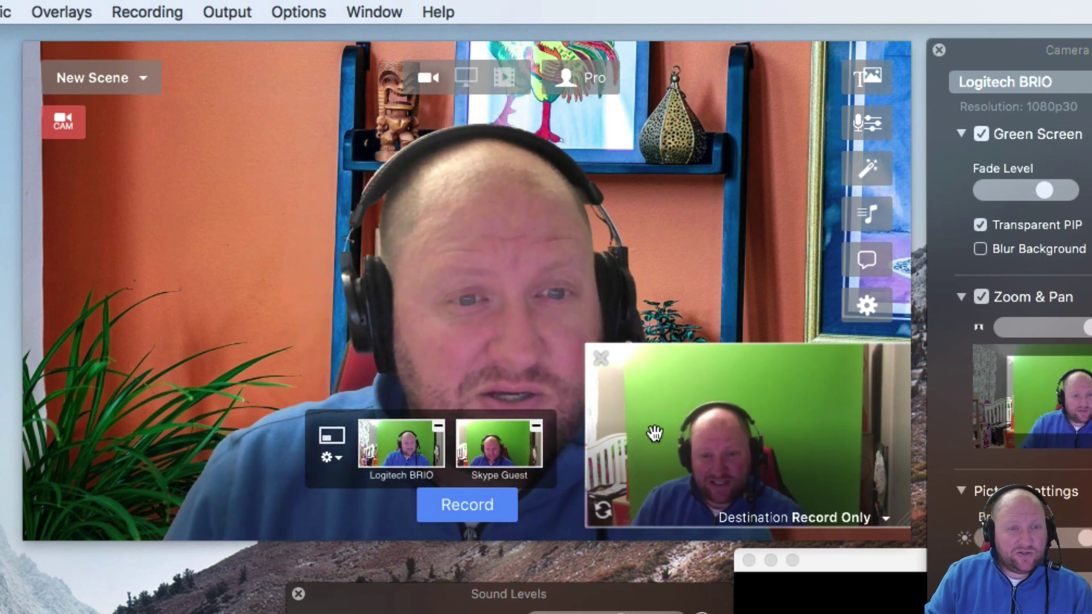
drag(670, 421, 700, 322)
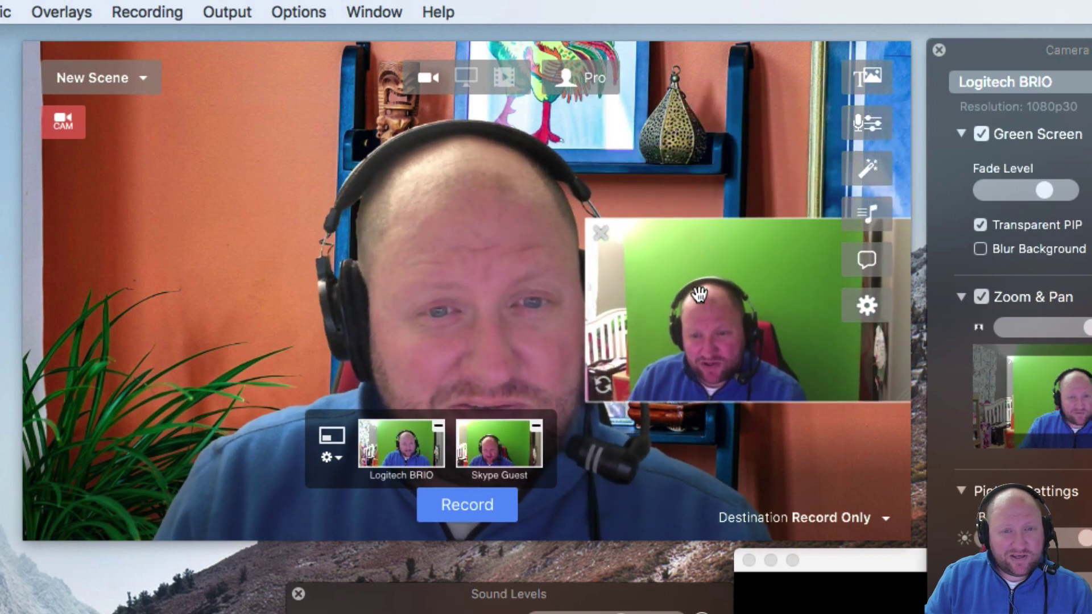
mouse_move(1044, 196)
mouse_down()
mouse_move(1065, 195)
mouse_move(1033, 193)
mouse_up()
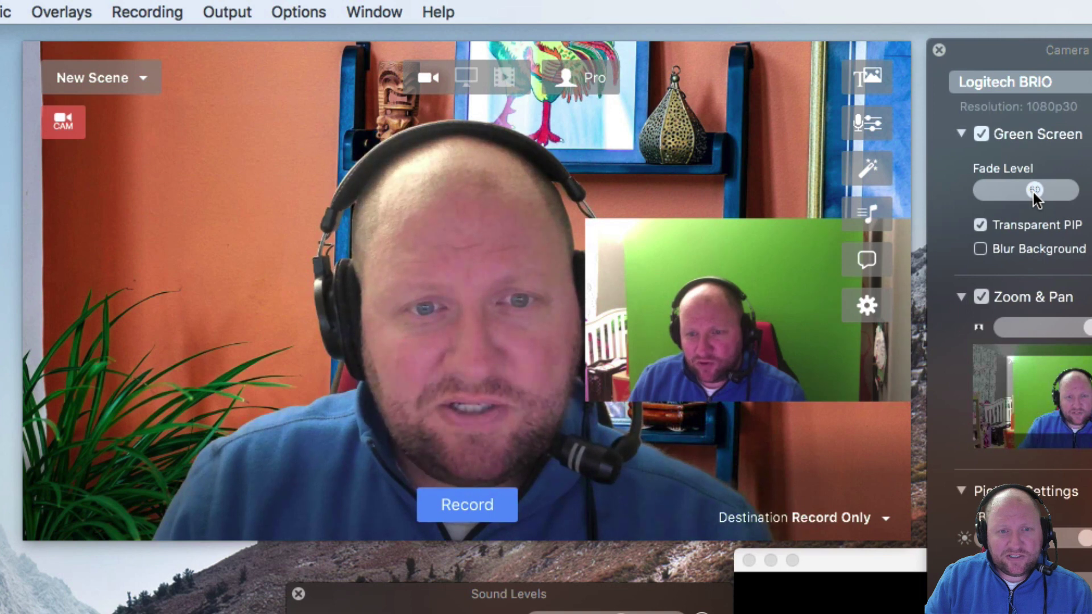
Enable Green Screen with a brick wall backdrop for Skype Guest and fine-tune its Fade Level.
click(1081, 94)
click(1074, 100)
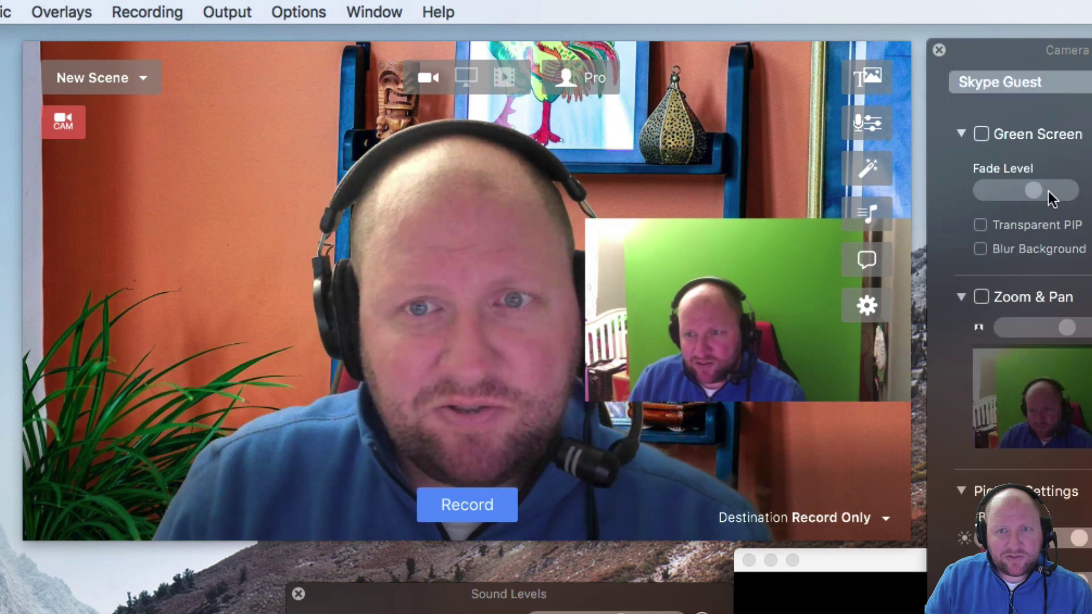
click(982, 135)
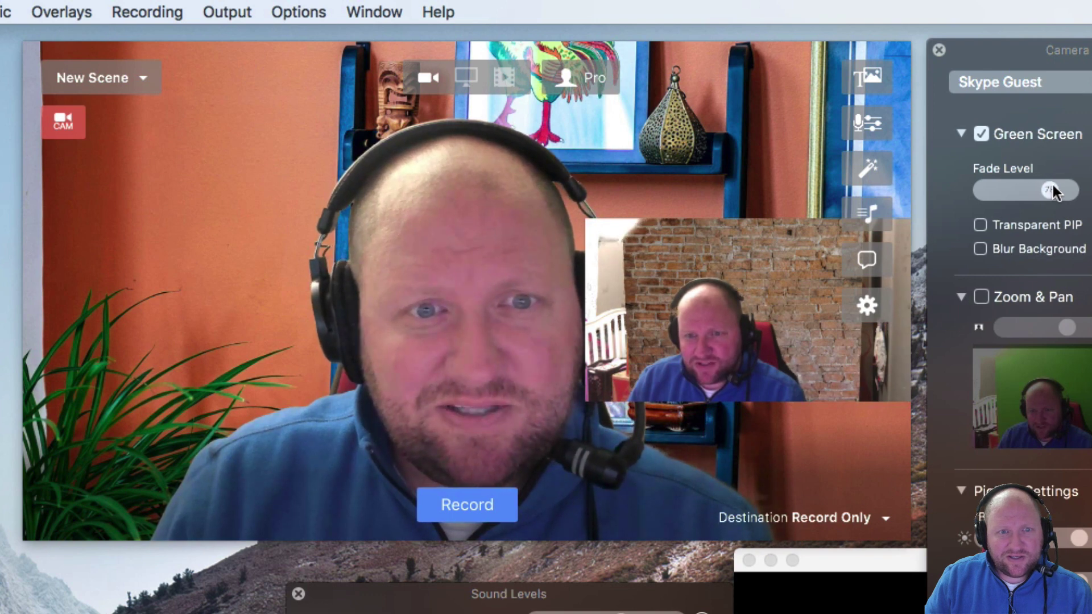
drag(1053, 191, 1050, 191)
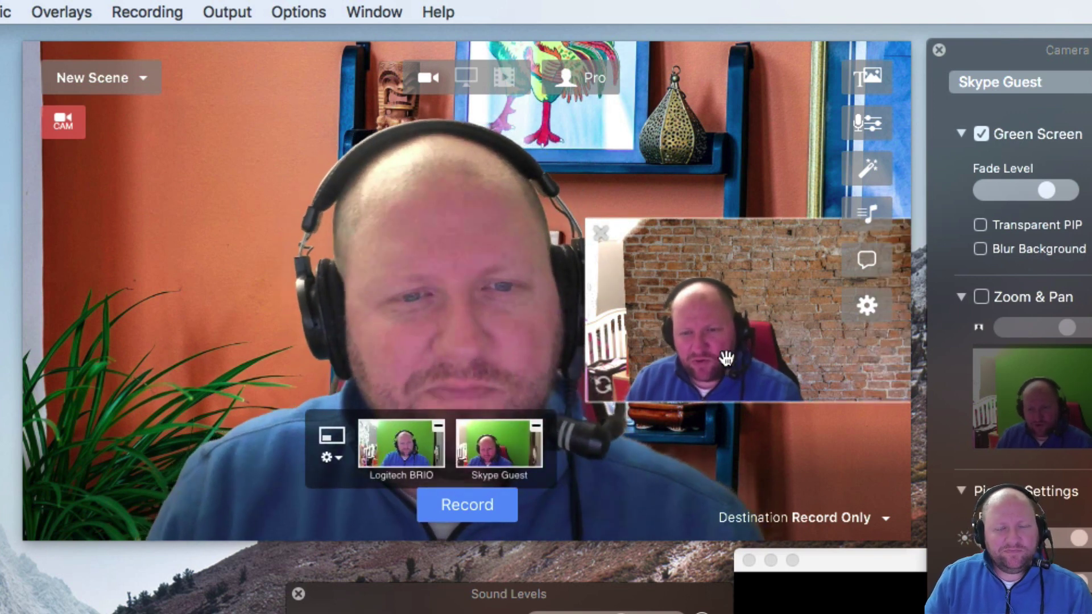
Drag the guest inset into the top-right corner of the frame.
drag(796, 338, 800, 452)
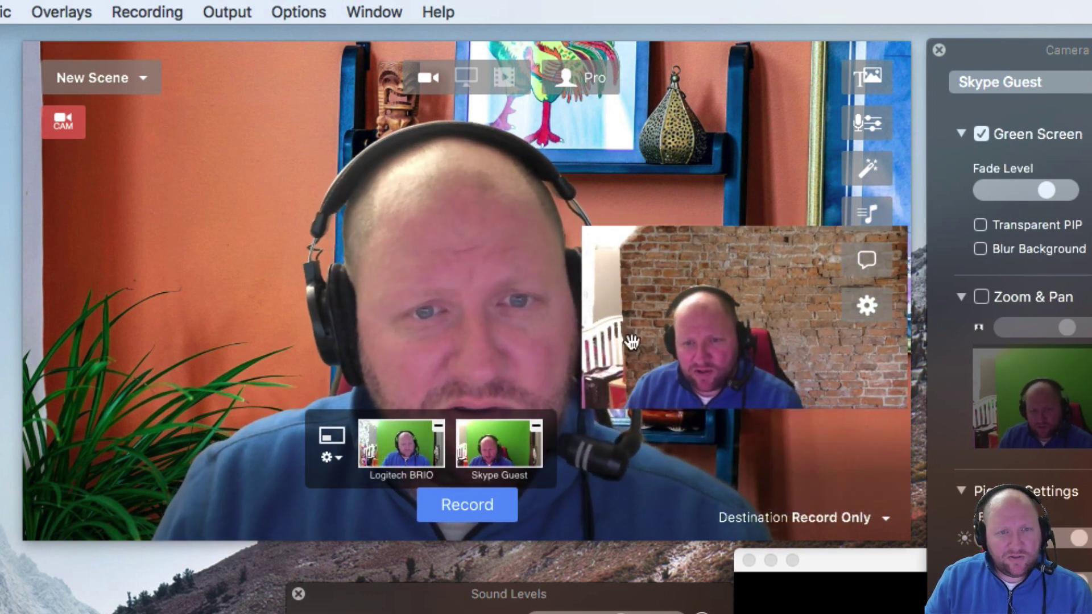
mouse_move(728, 330)
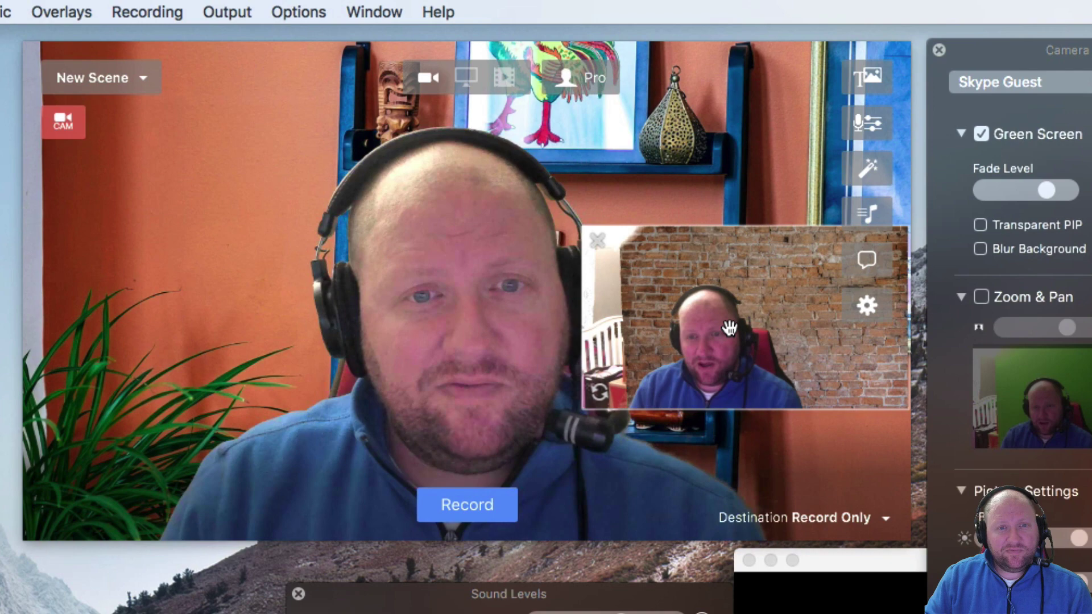
drag(729, 329, 762, 139)
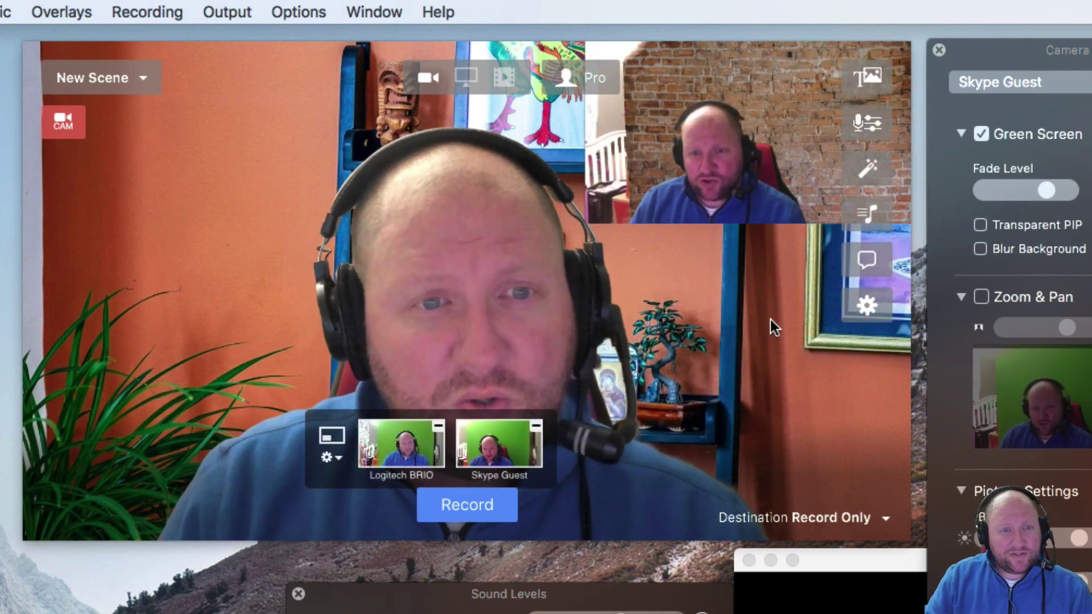